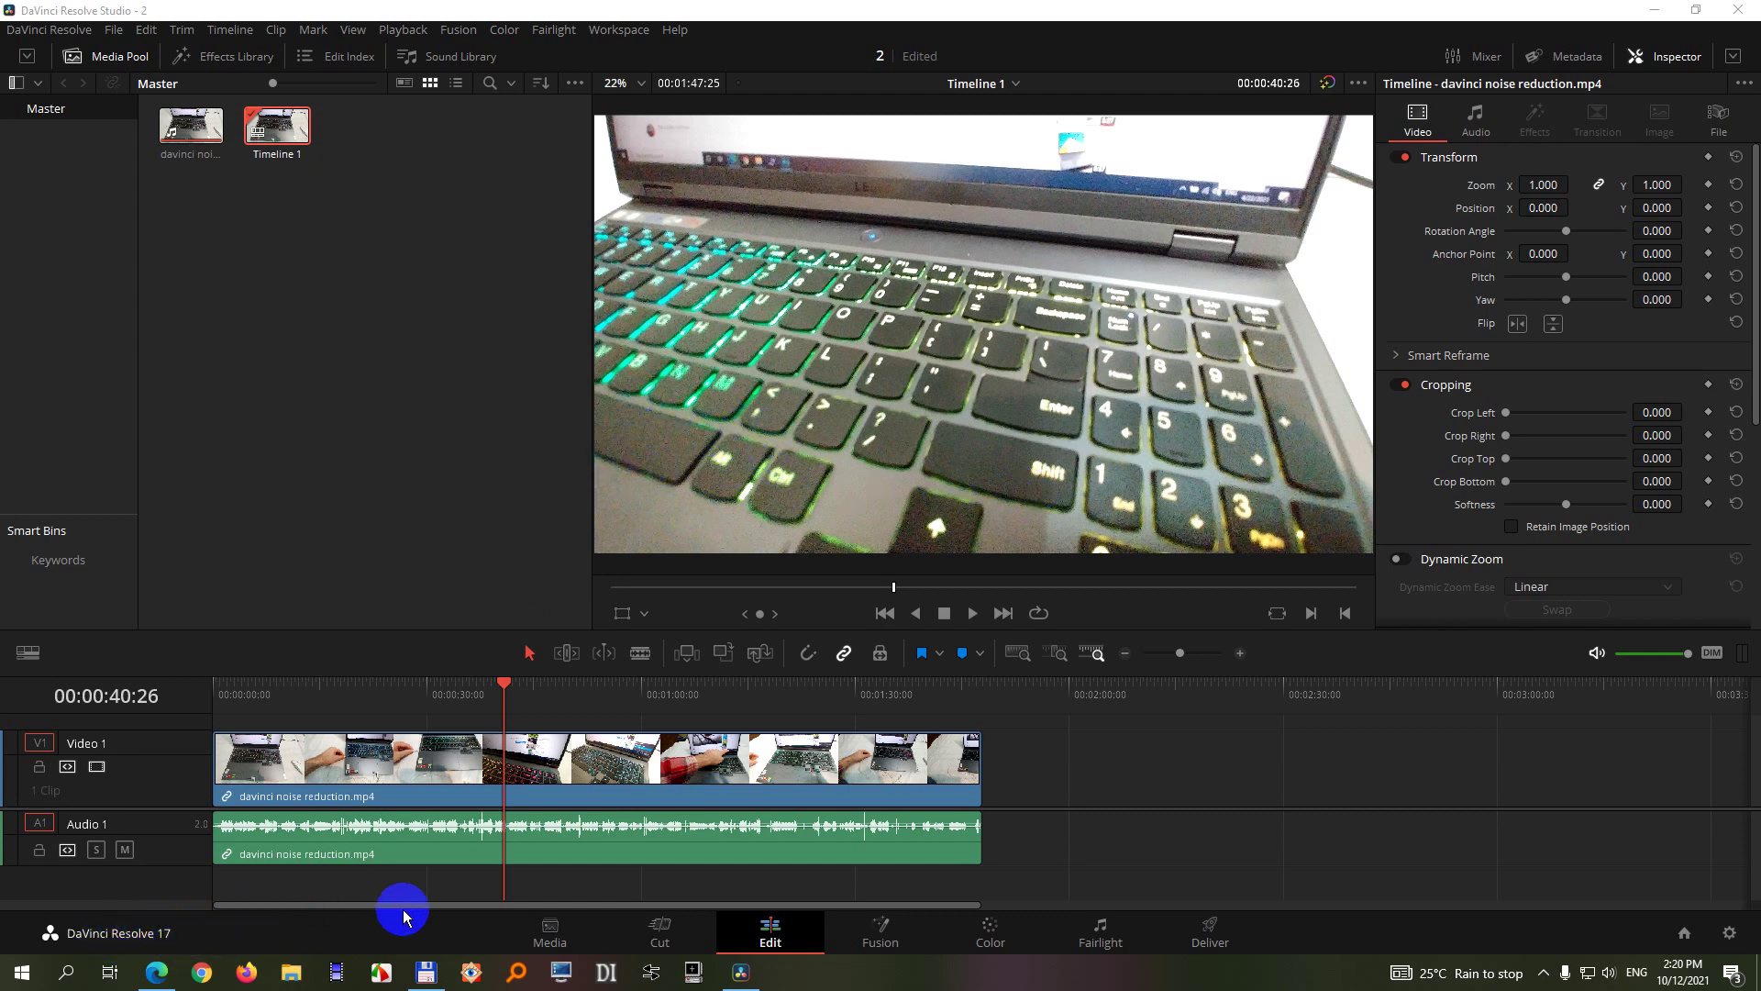
- Switch the keyboard clip from editing to the Color page
left_click(991, 936)
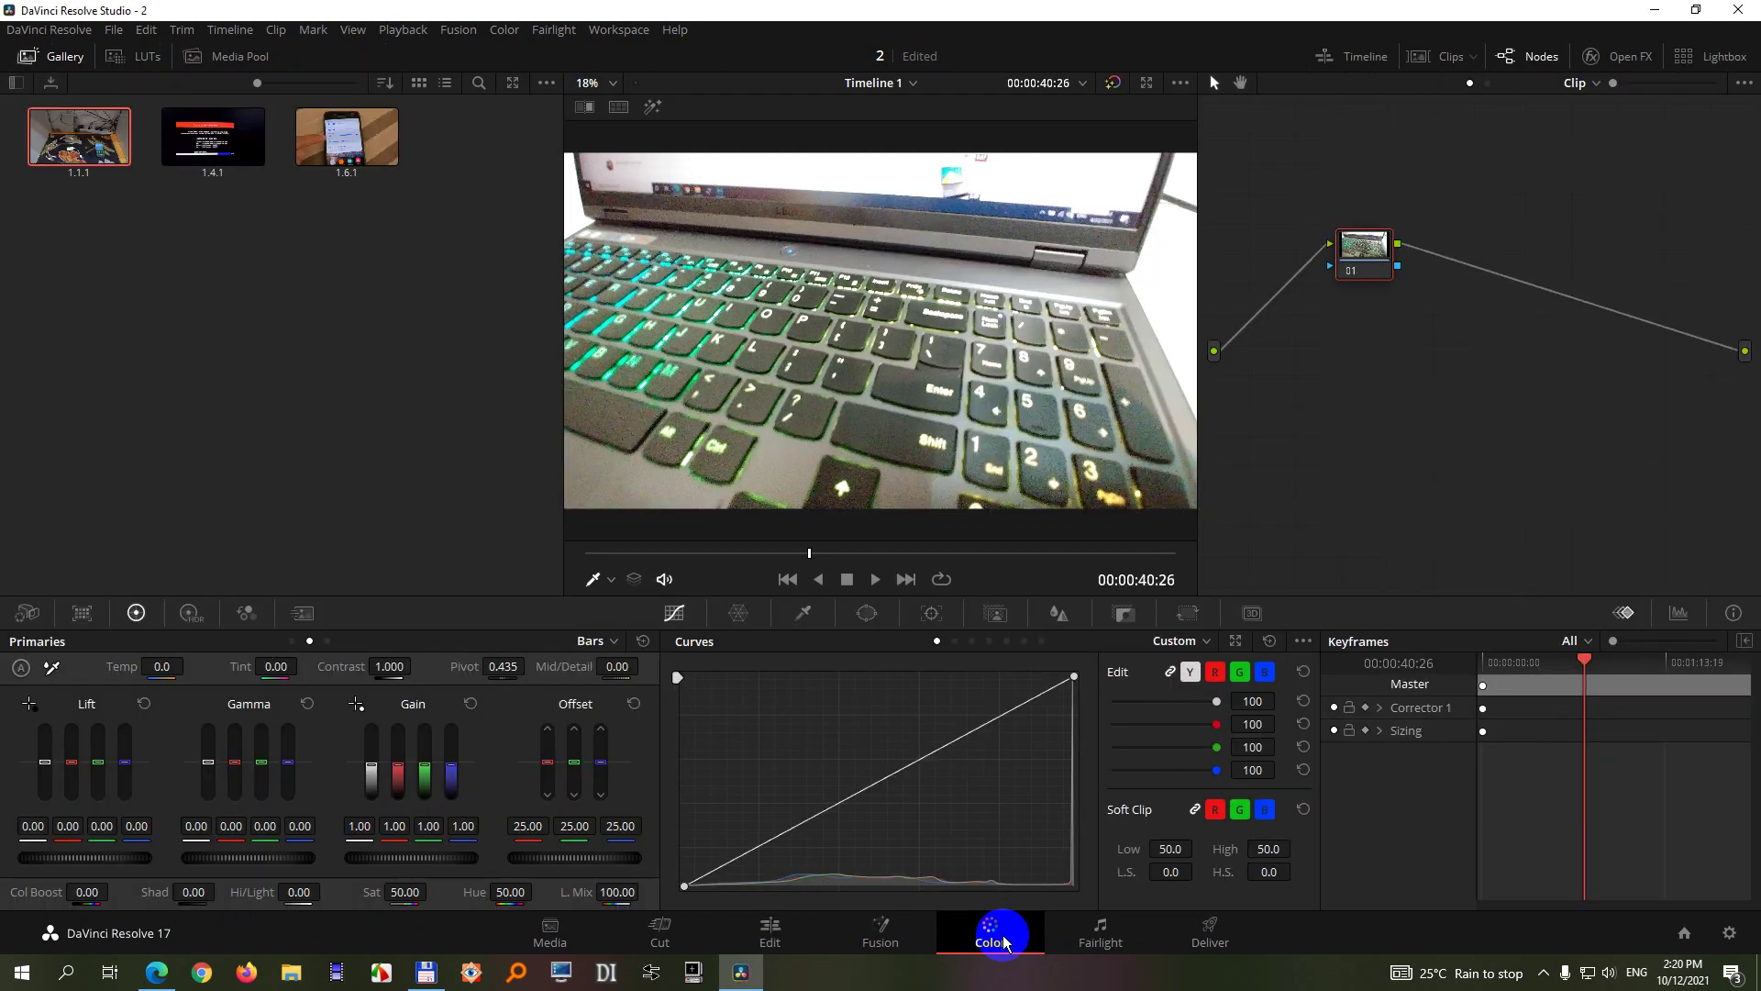
- In Motion Effects, set Temporal NR to 5 frames and raise temporal and spatial thresholds to 100
left_click(304, 615)
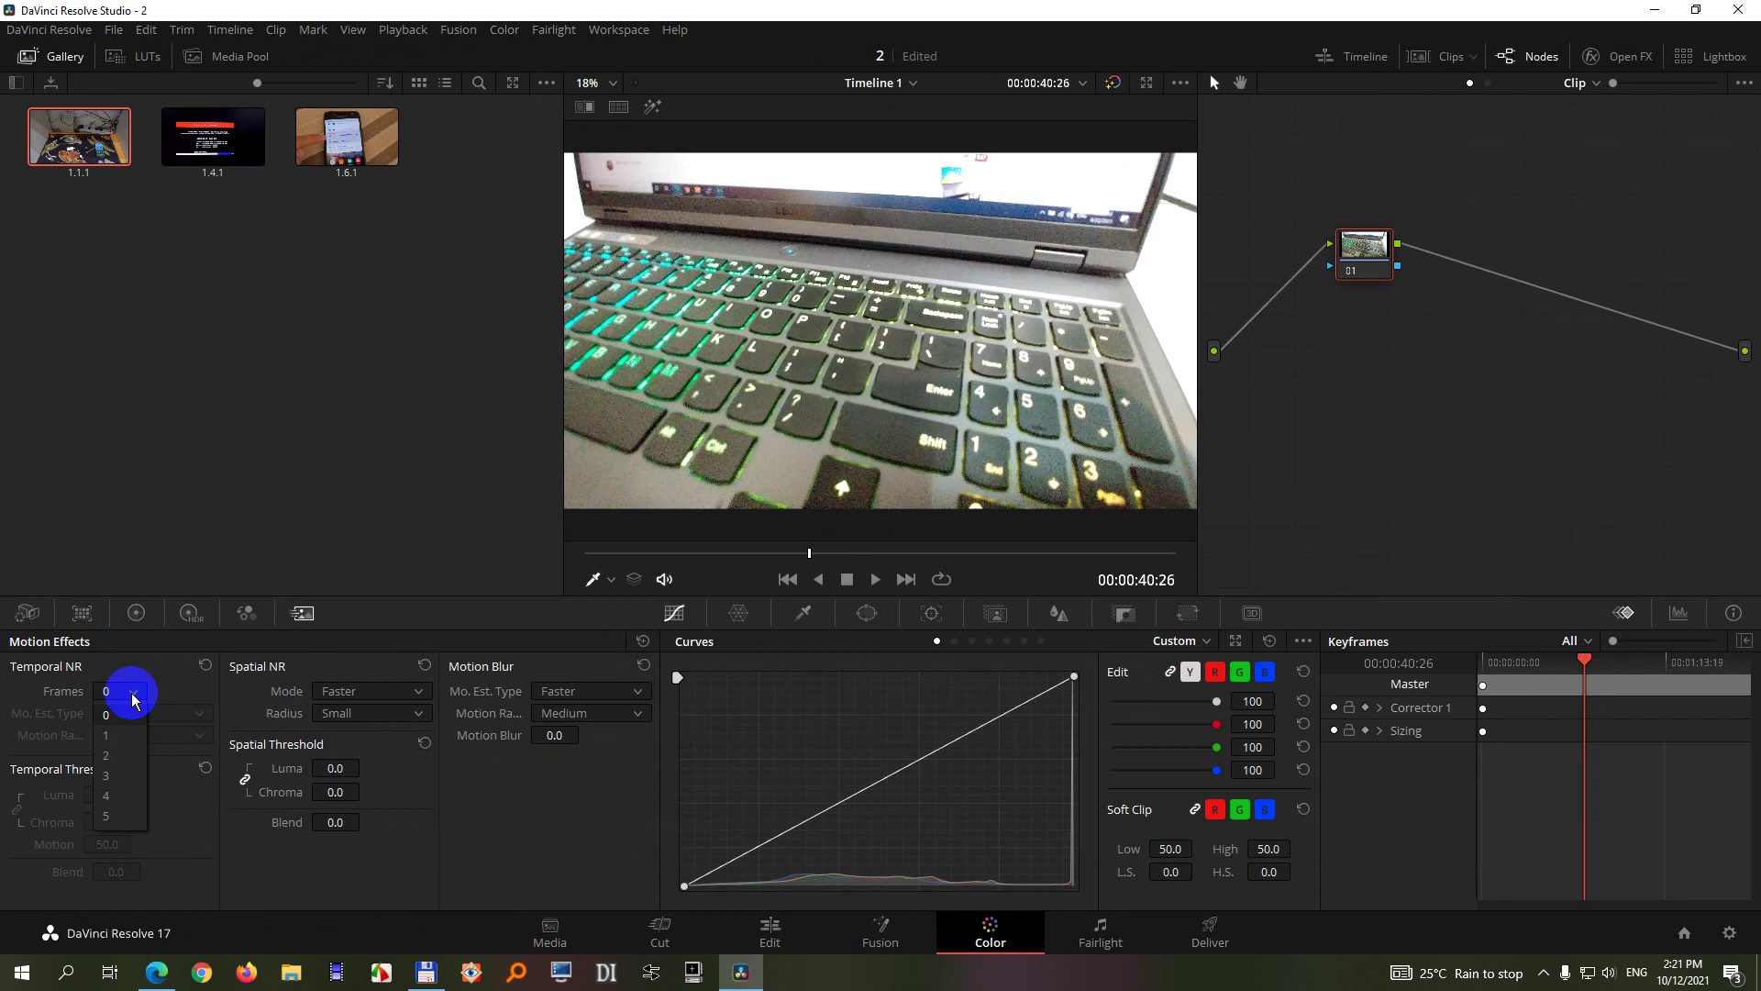
left_click(128, 817)
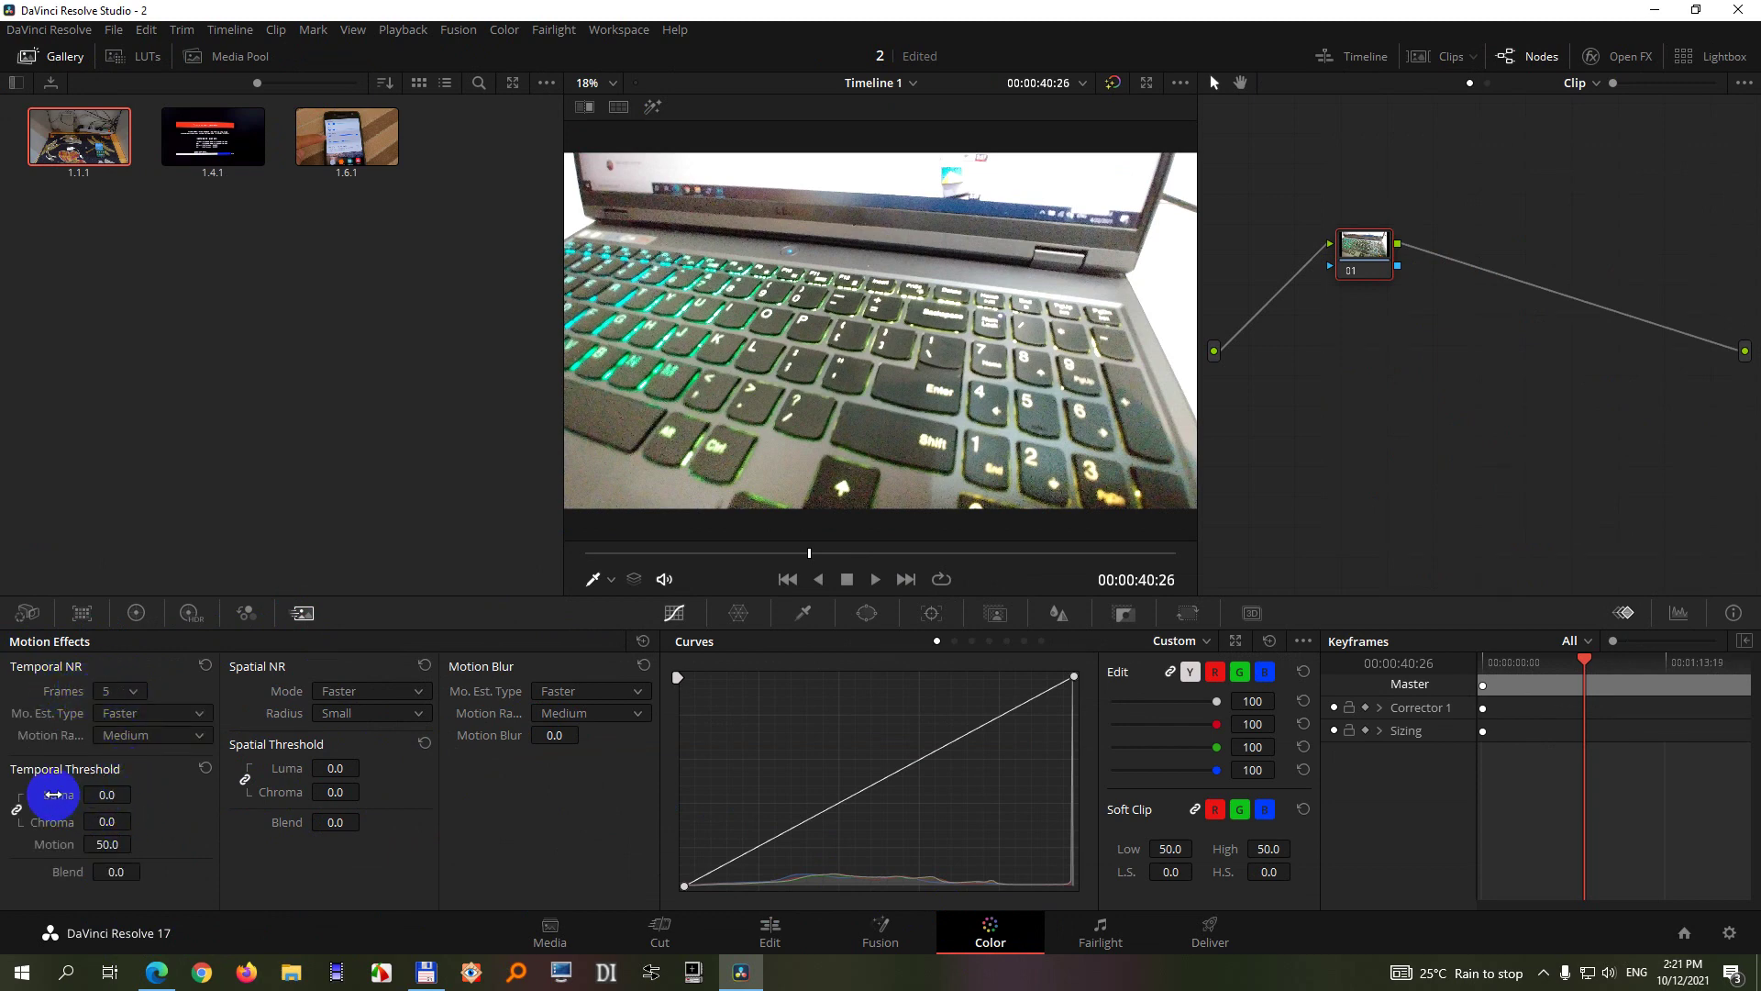
left_click_drag(63, 826, 104, 796)
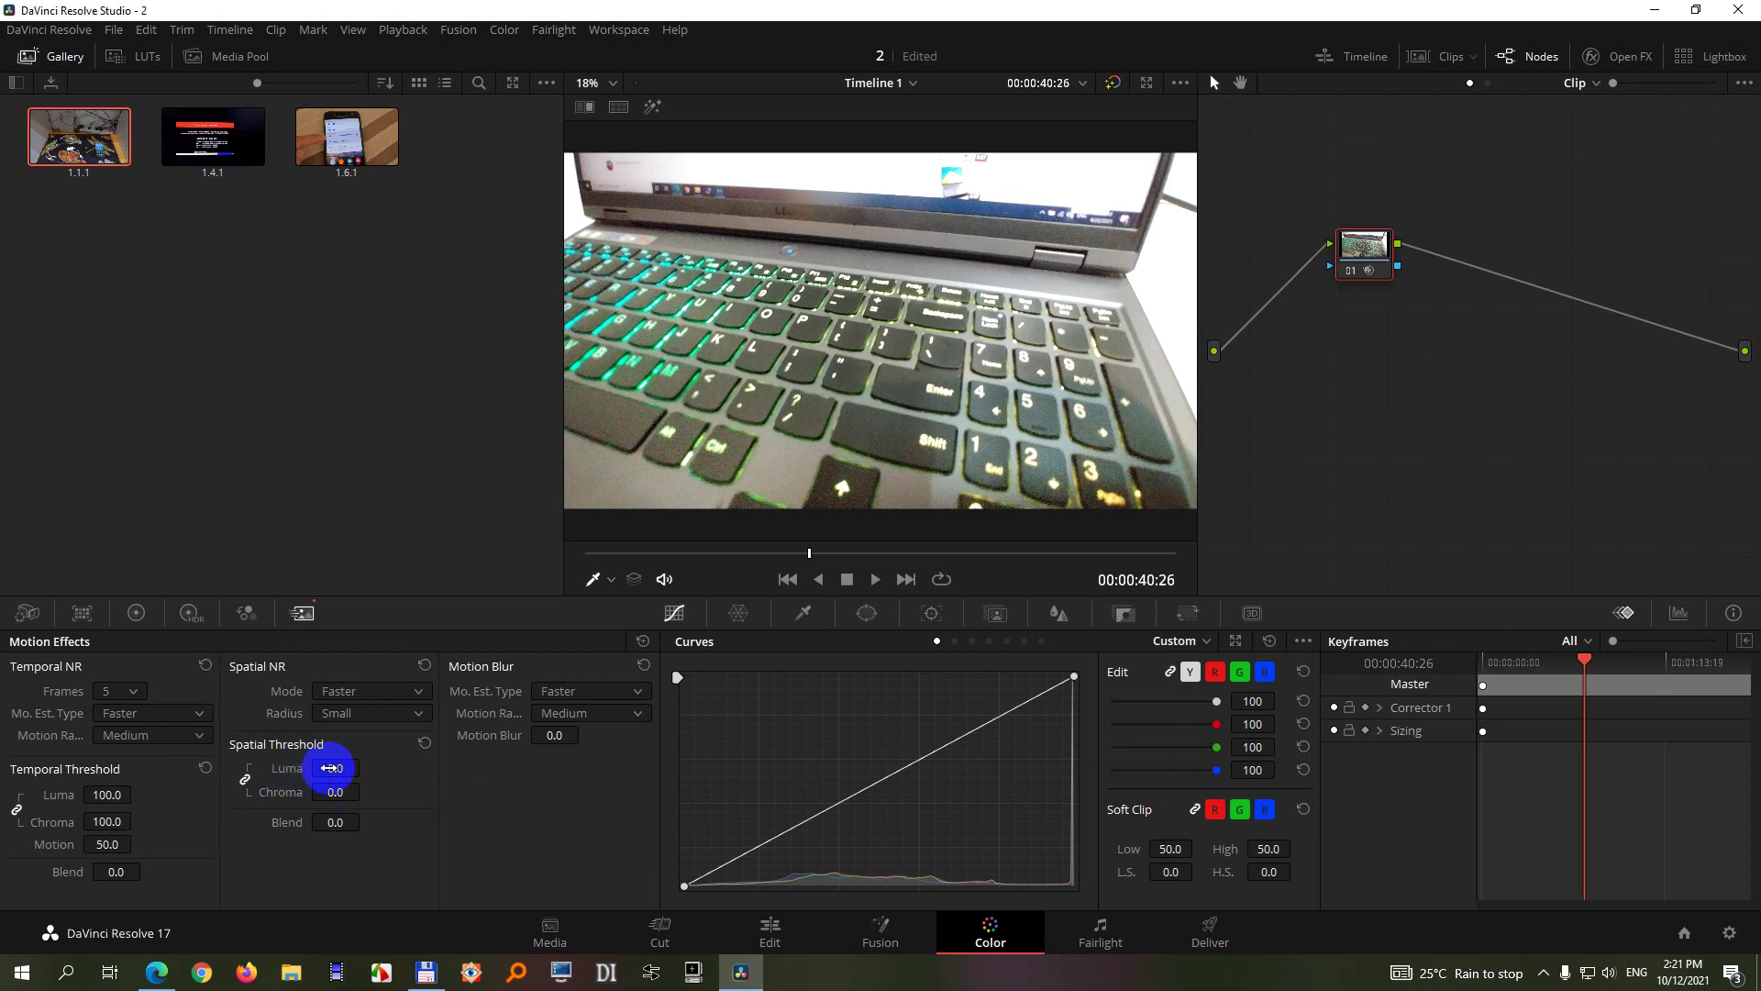
left_click_drag(354, 766, 1442, 760)
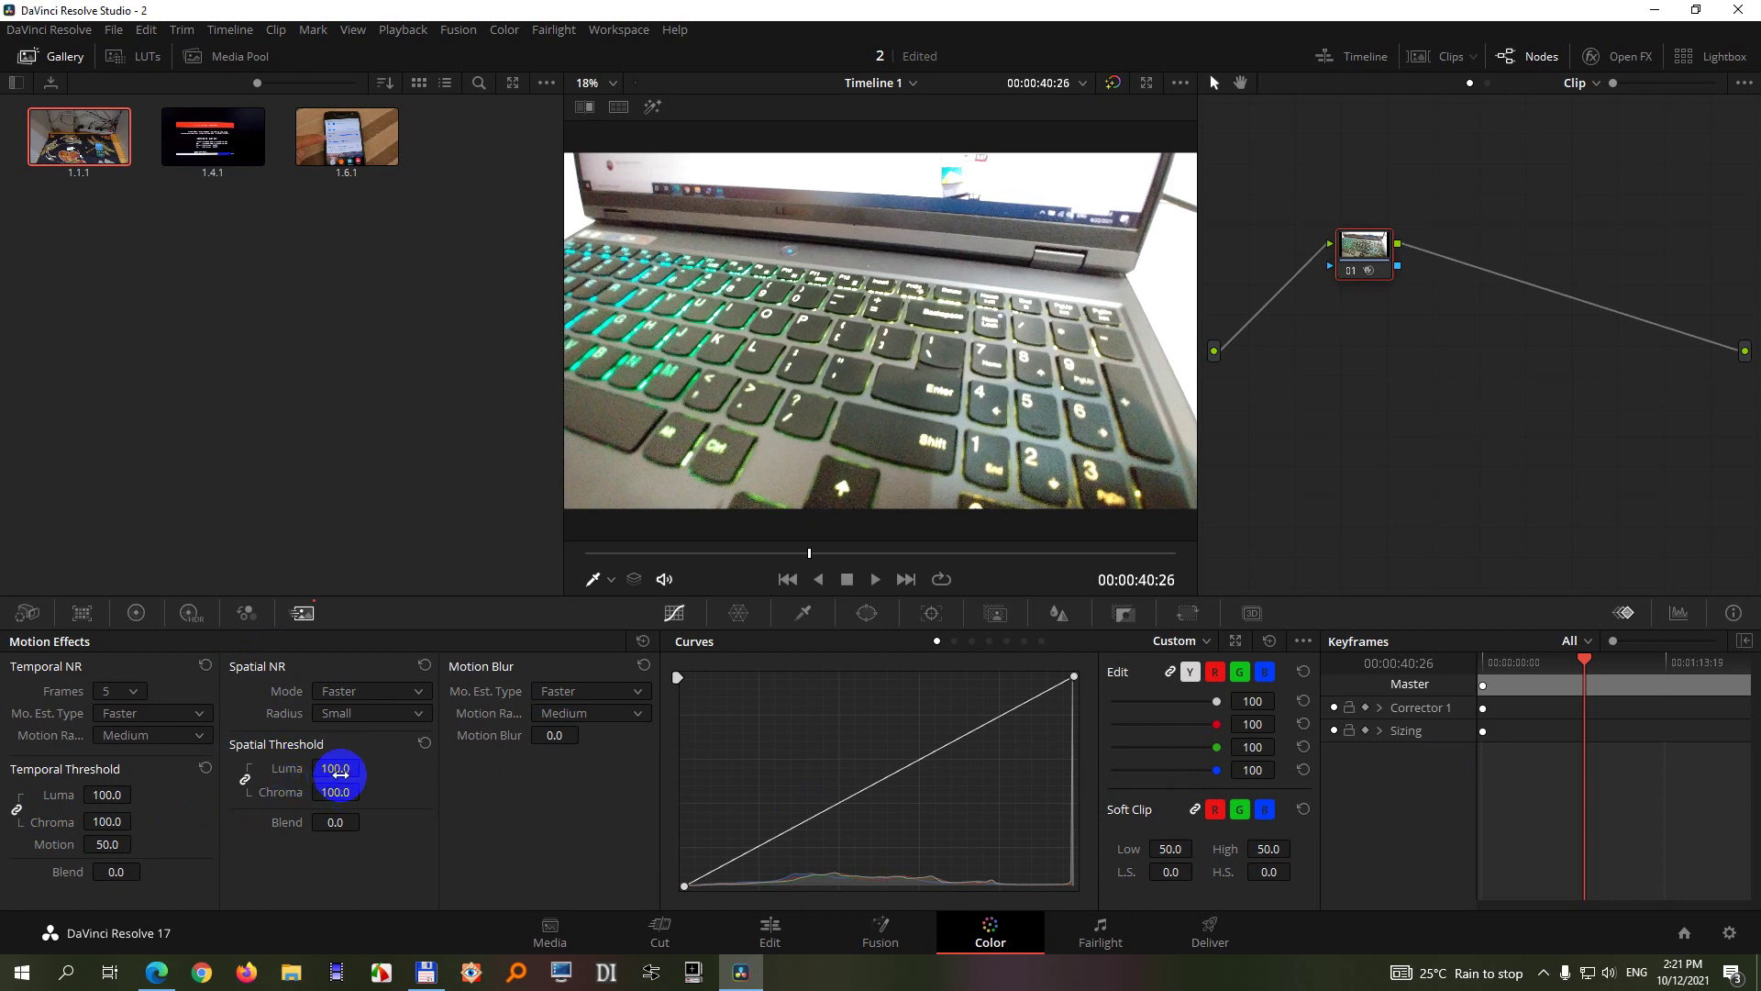
- Choose Better for both Spatial NR Mode and temporal Motion Estimation Type
left_click(354, 695)
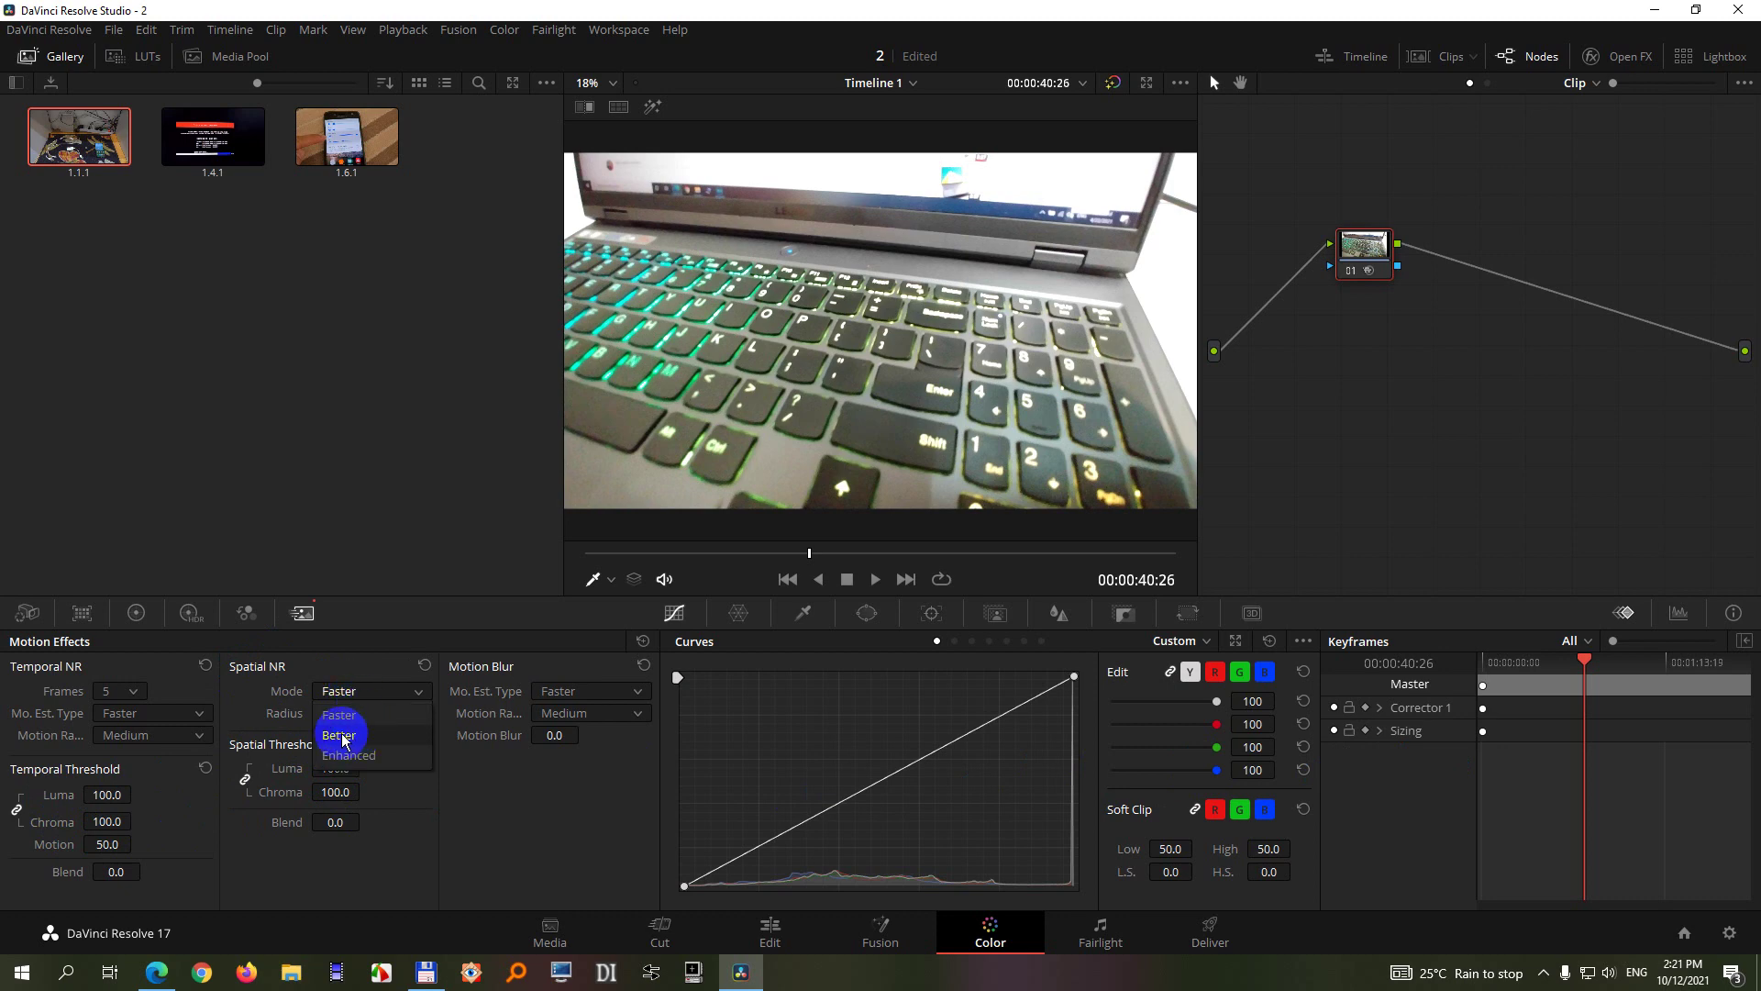
left_click(352, 738)
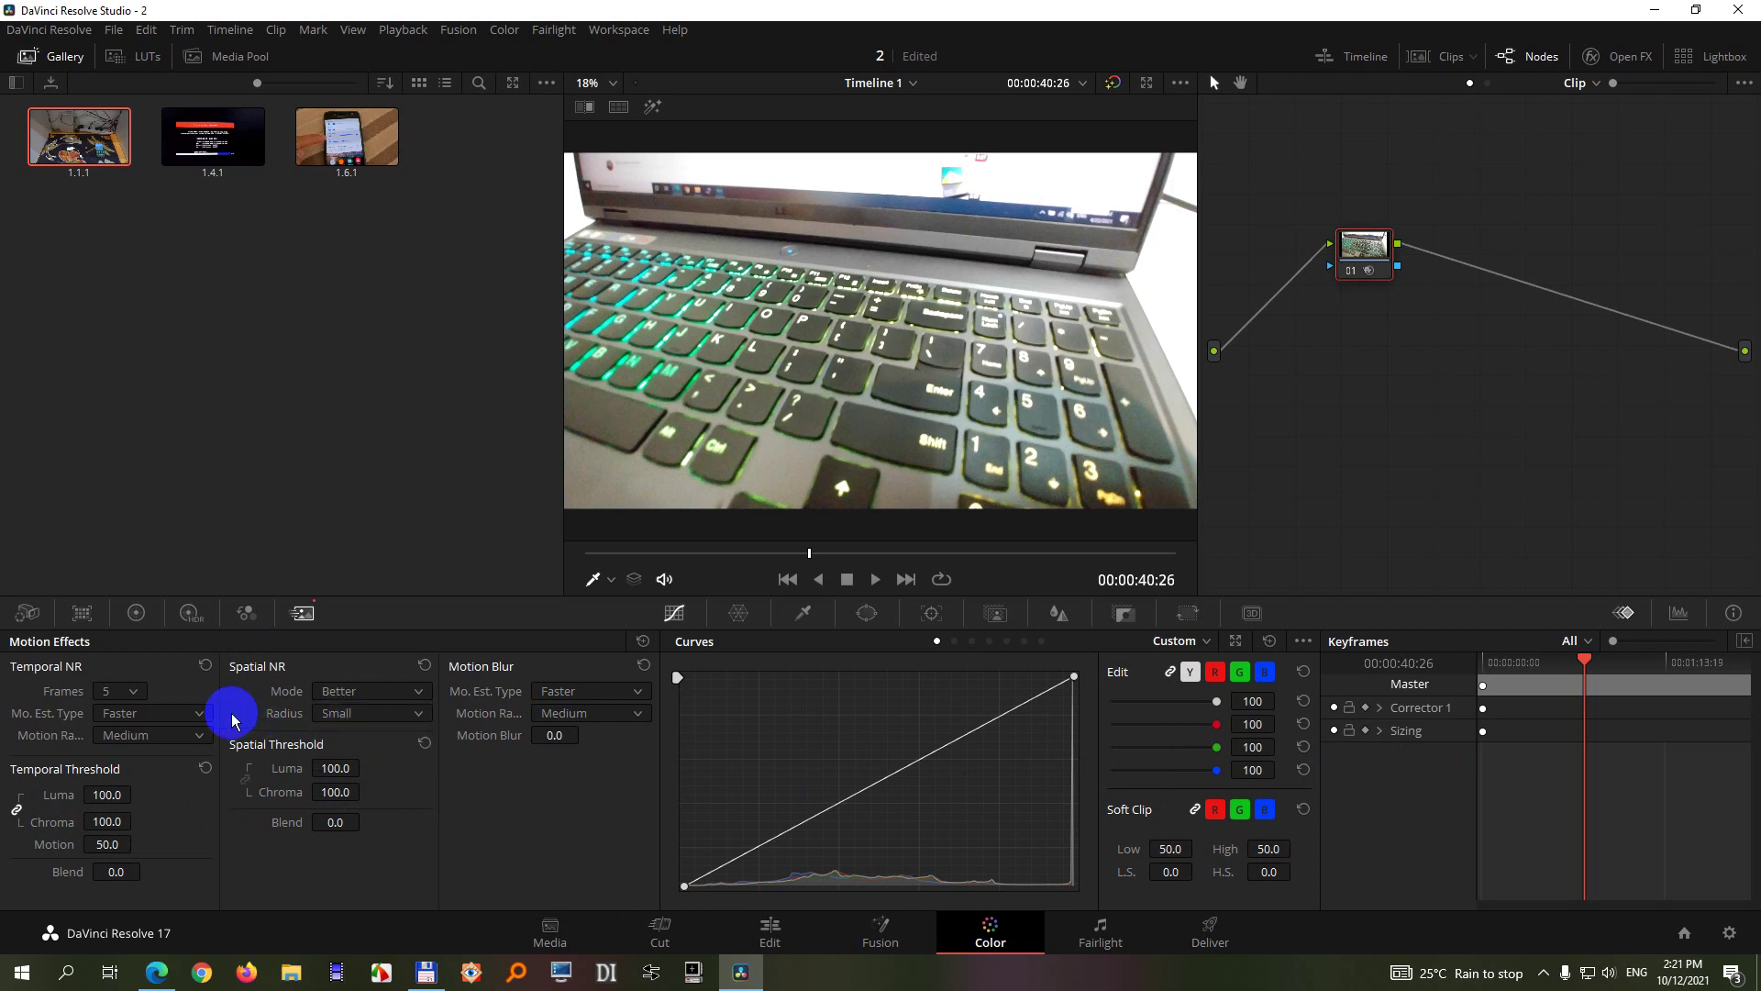
left_click(134, 715)
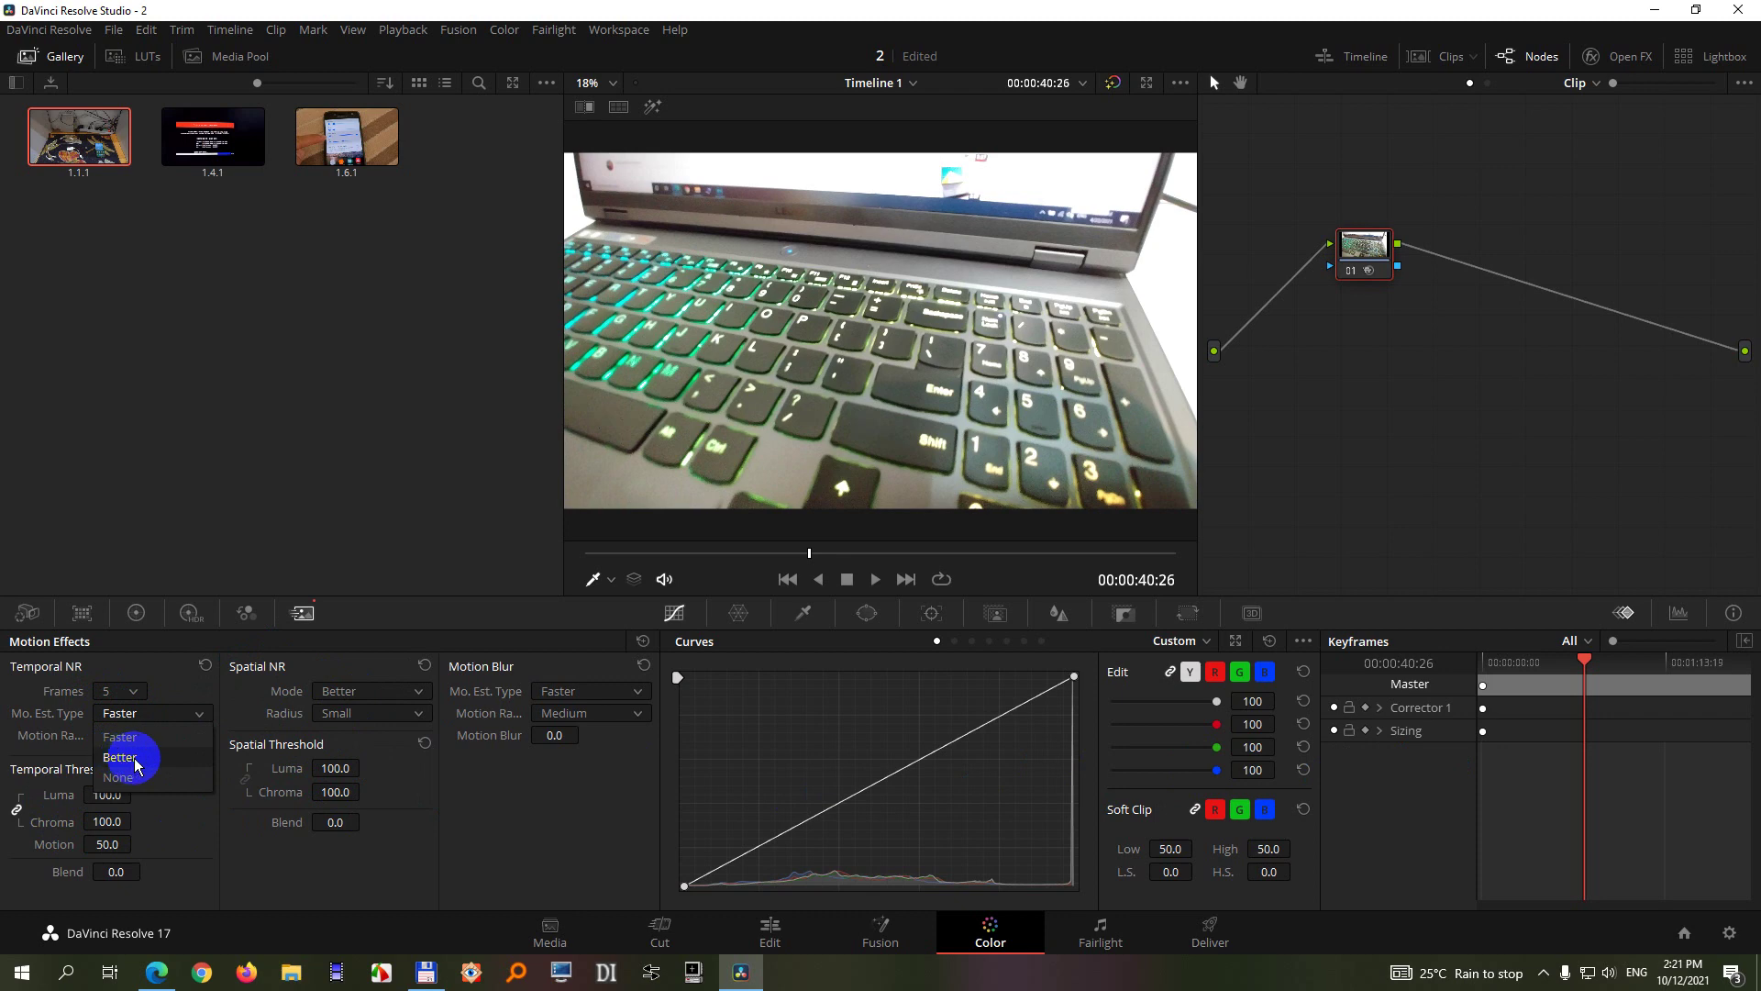
left_click(136, 757)
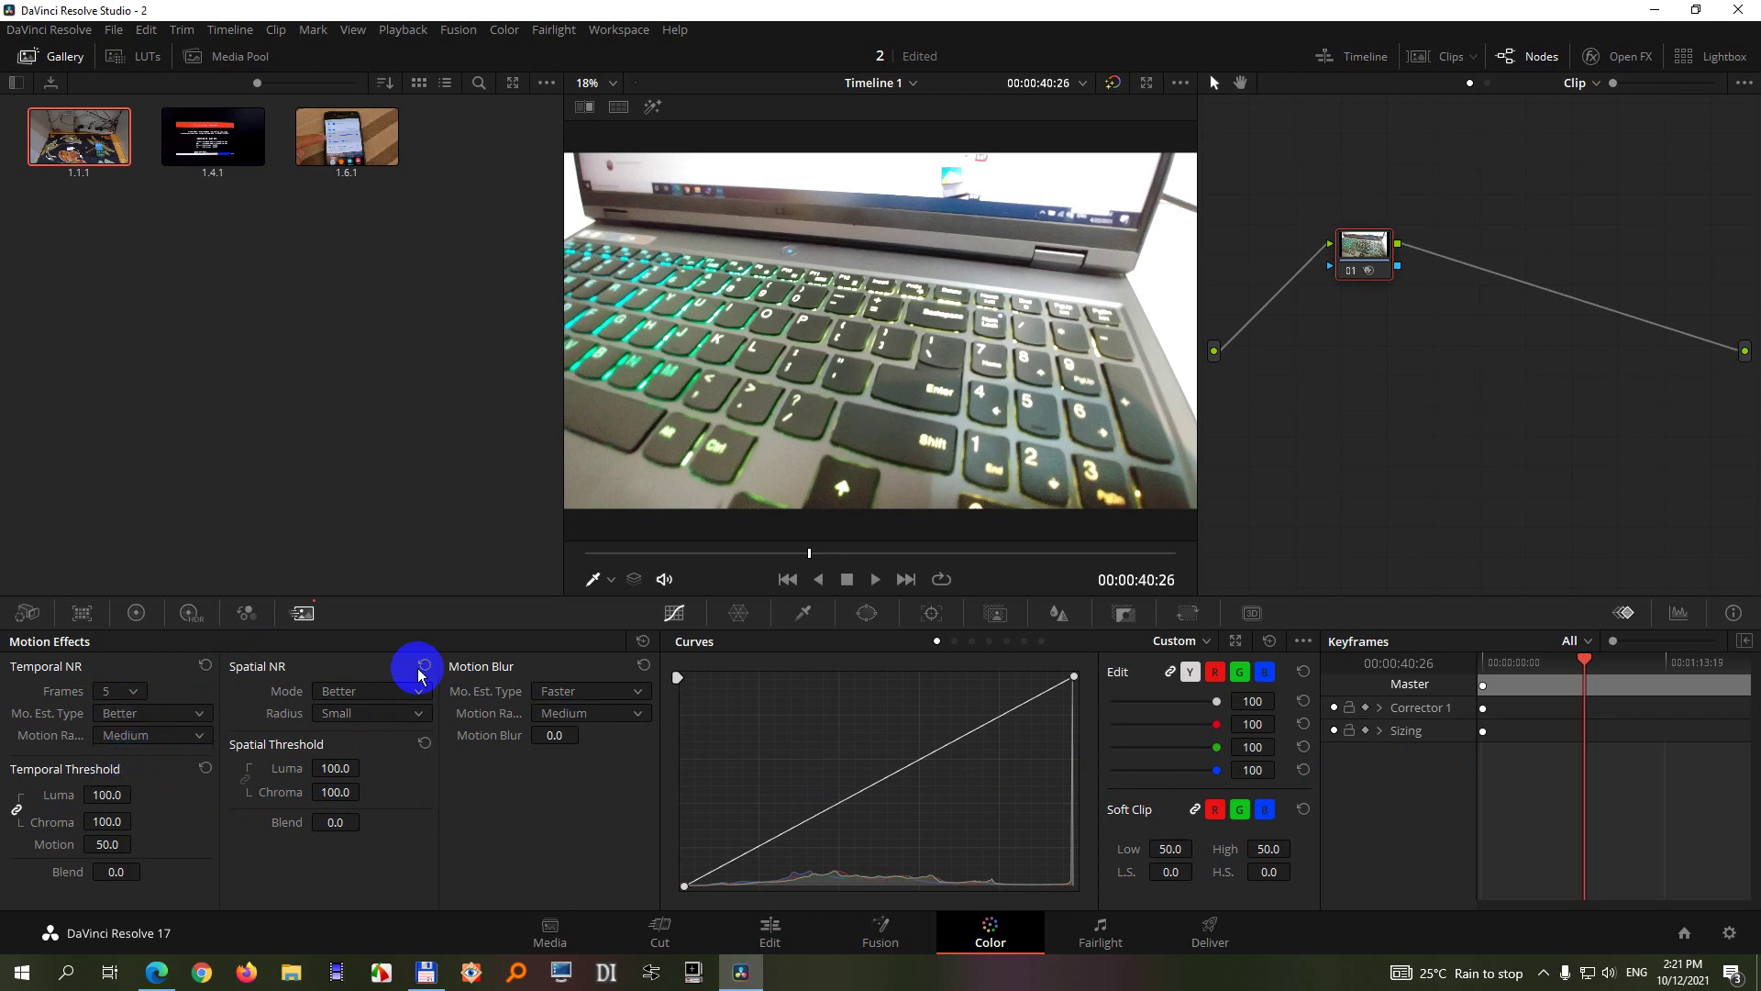
left_click(1113, 87)
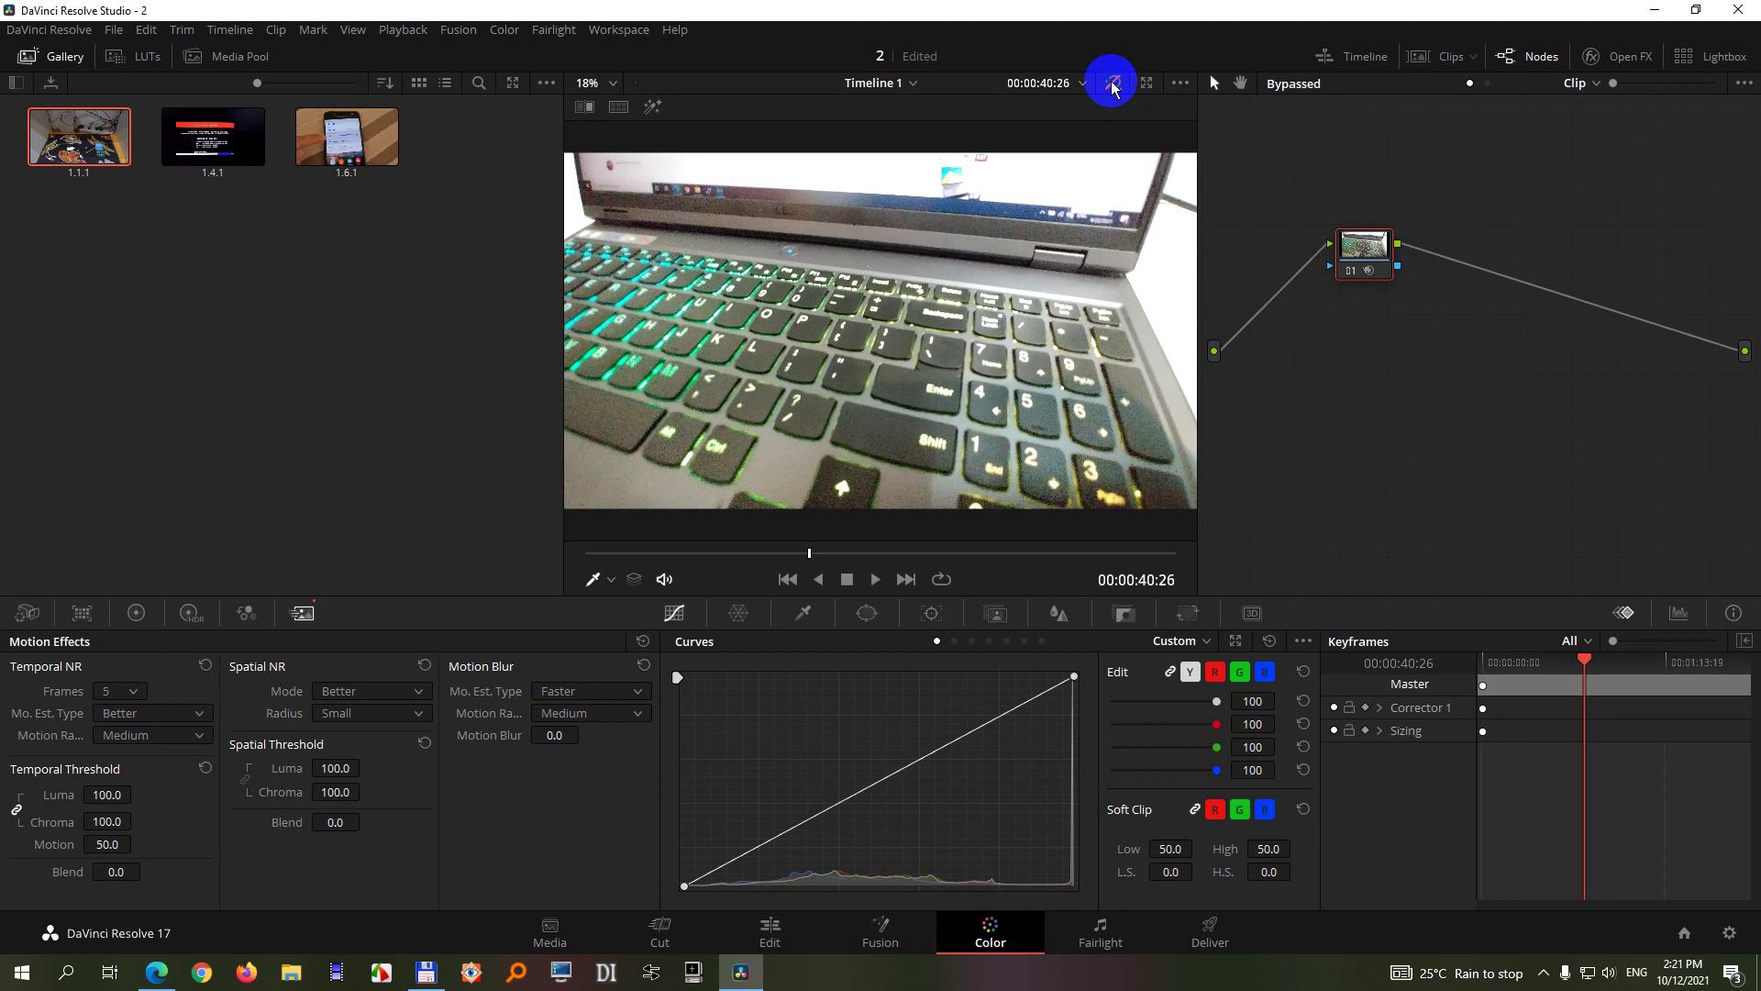
left_click(1114, 84)
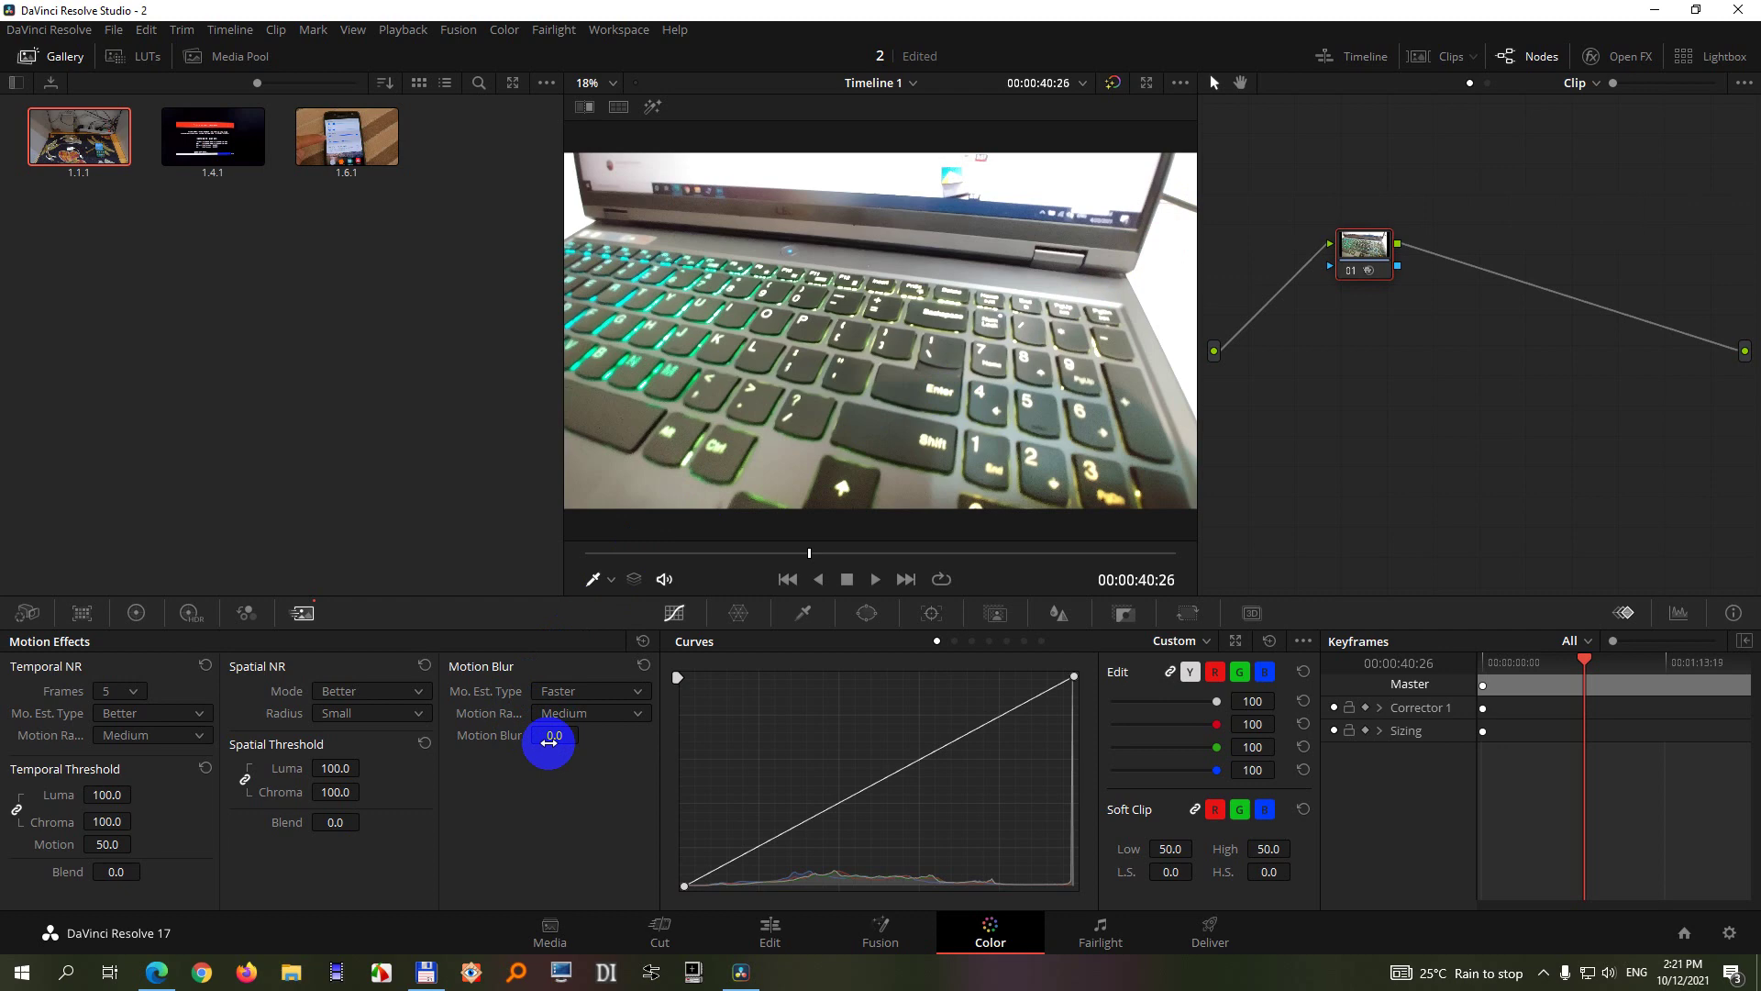
- Try Motion Blur at 100, reset it to 0, play the clip, then open taskbar options
left_click_drag(550, 735, 1459, 727)
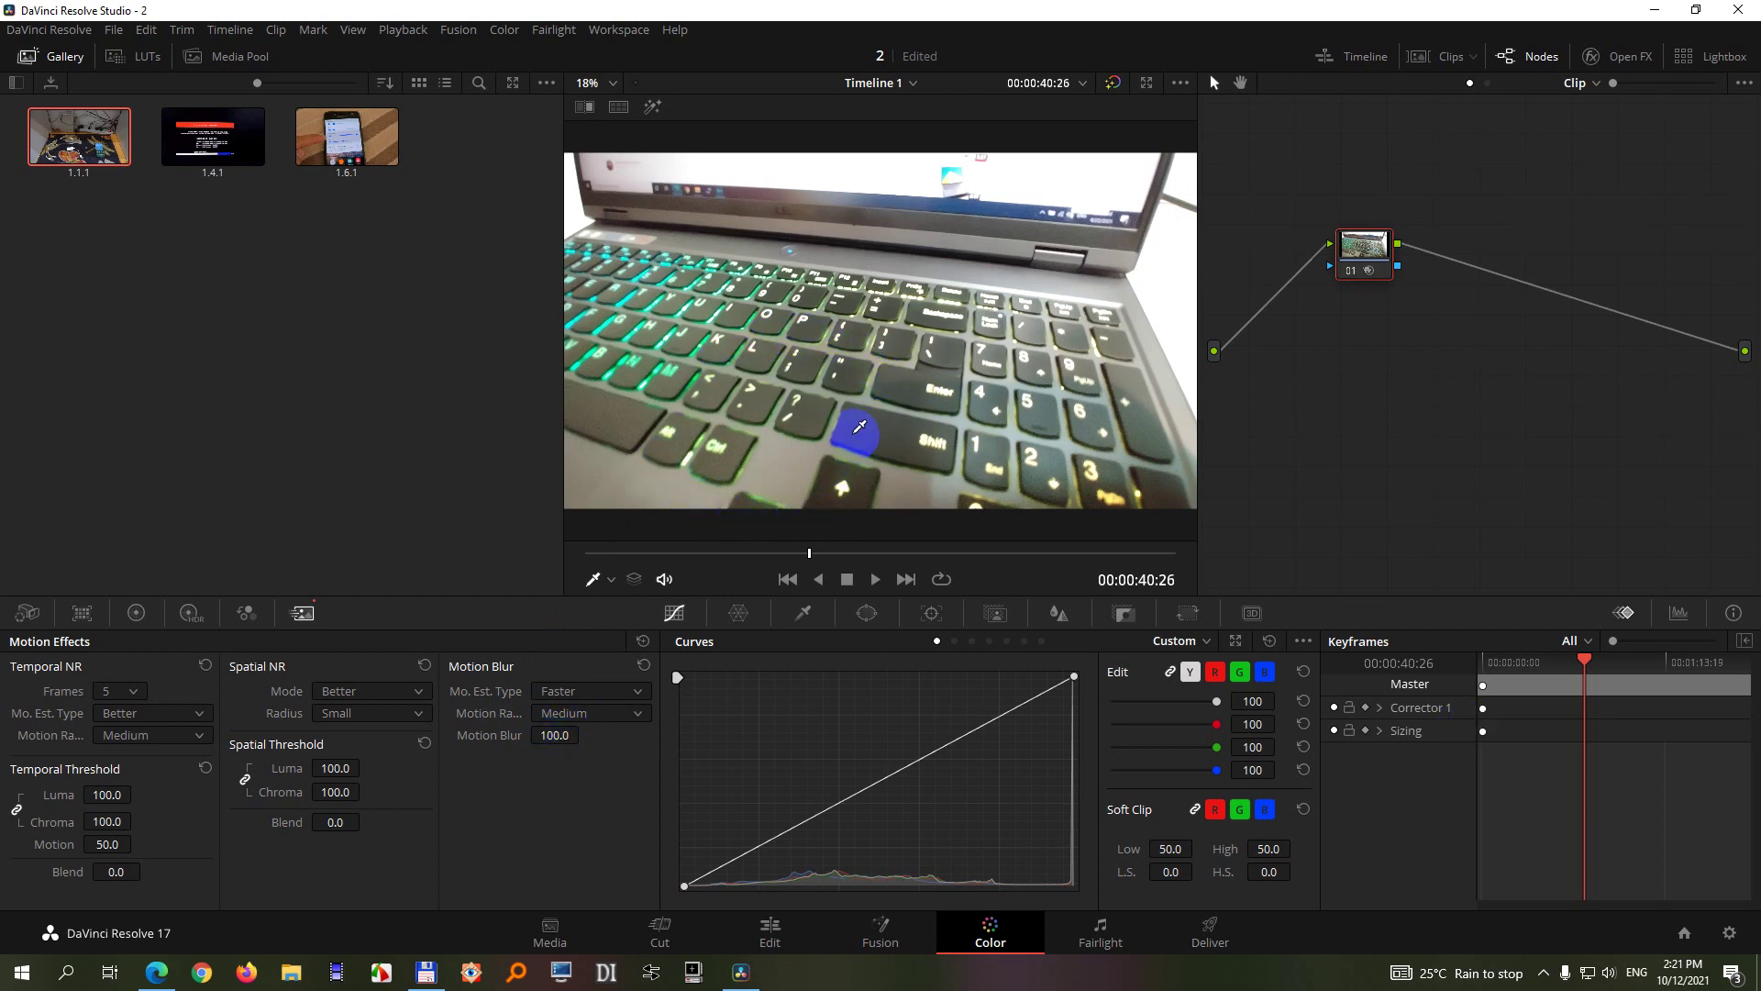
left_click_drag(1057, 261, 1101, 295)
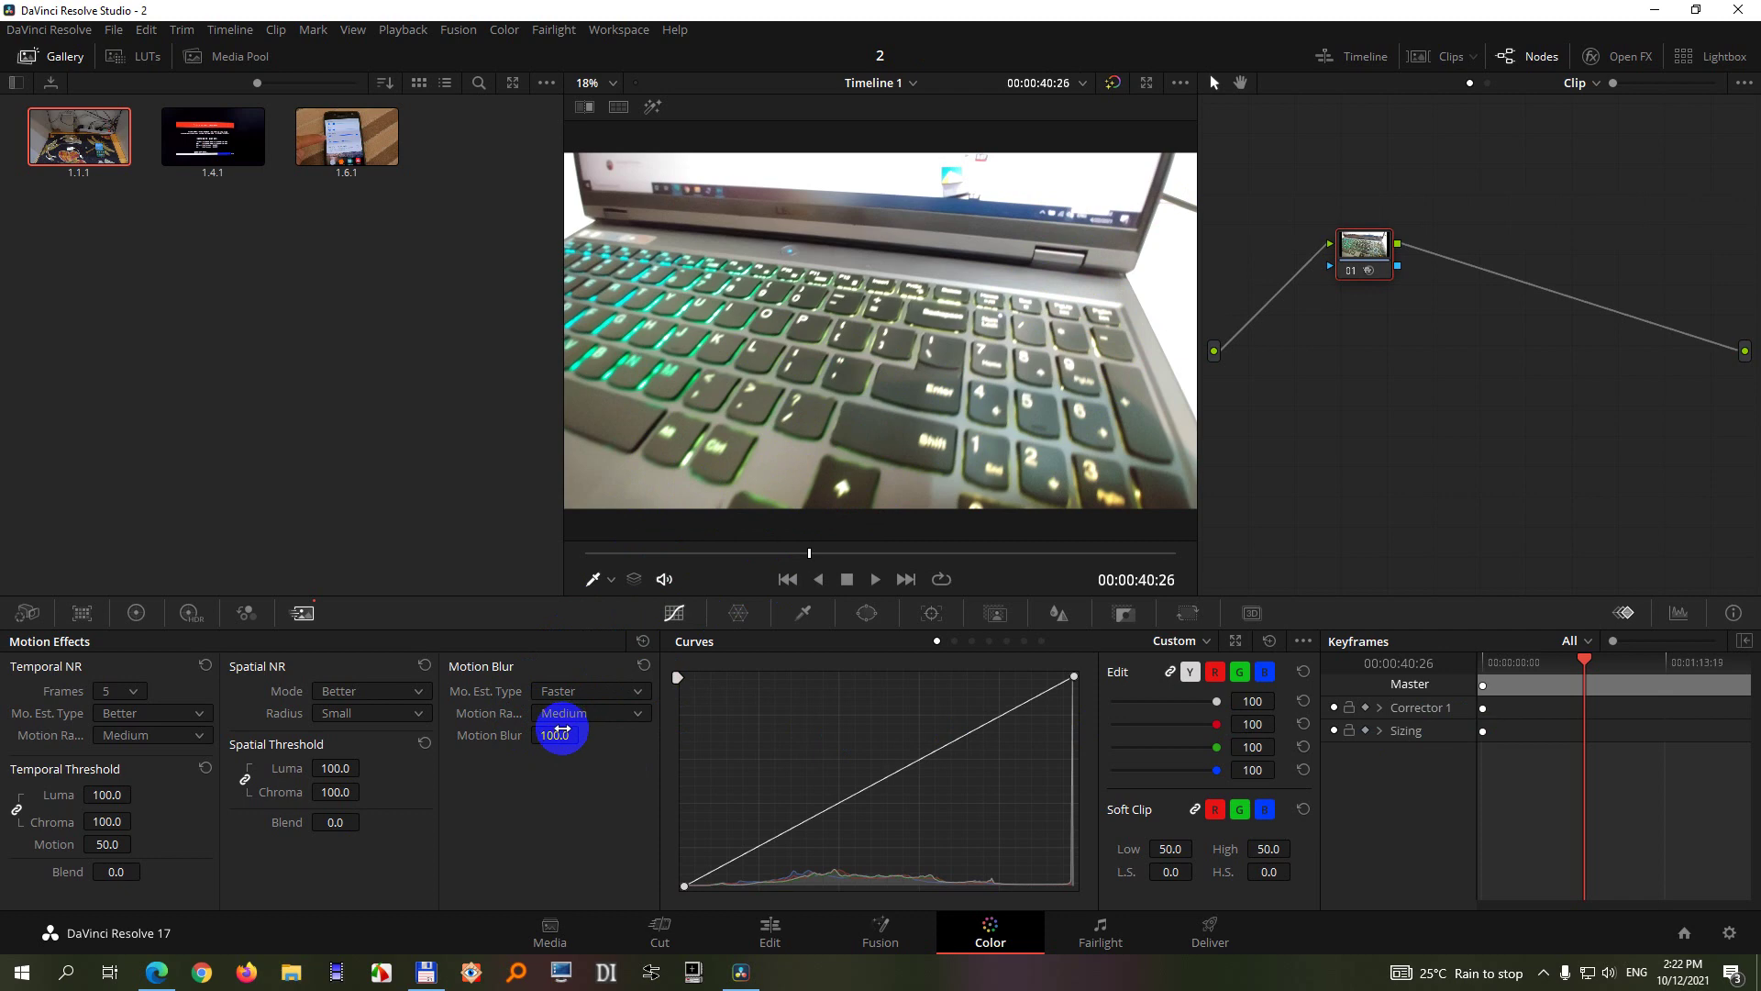
left_click(644, 669)
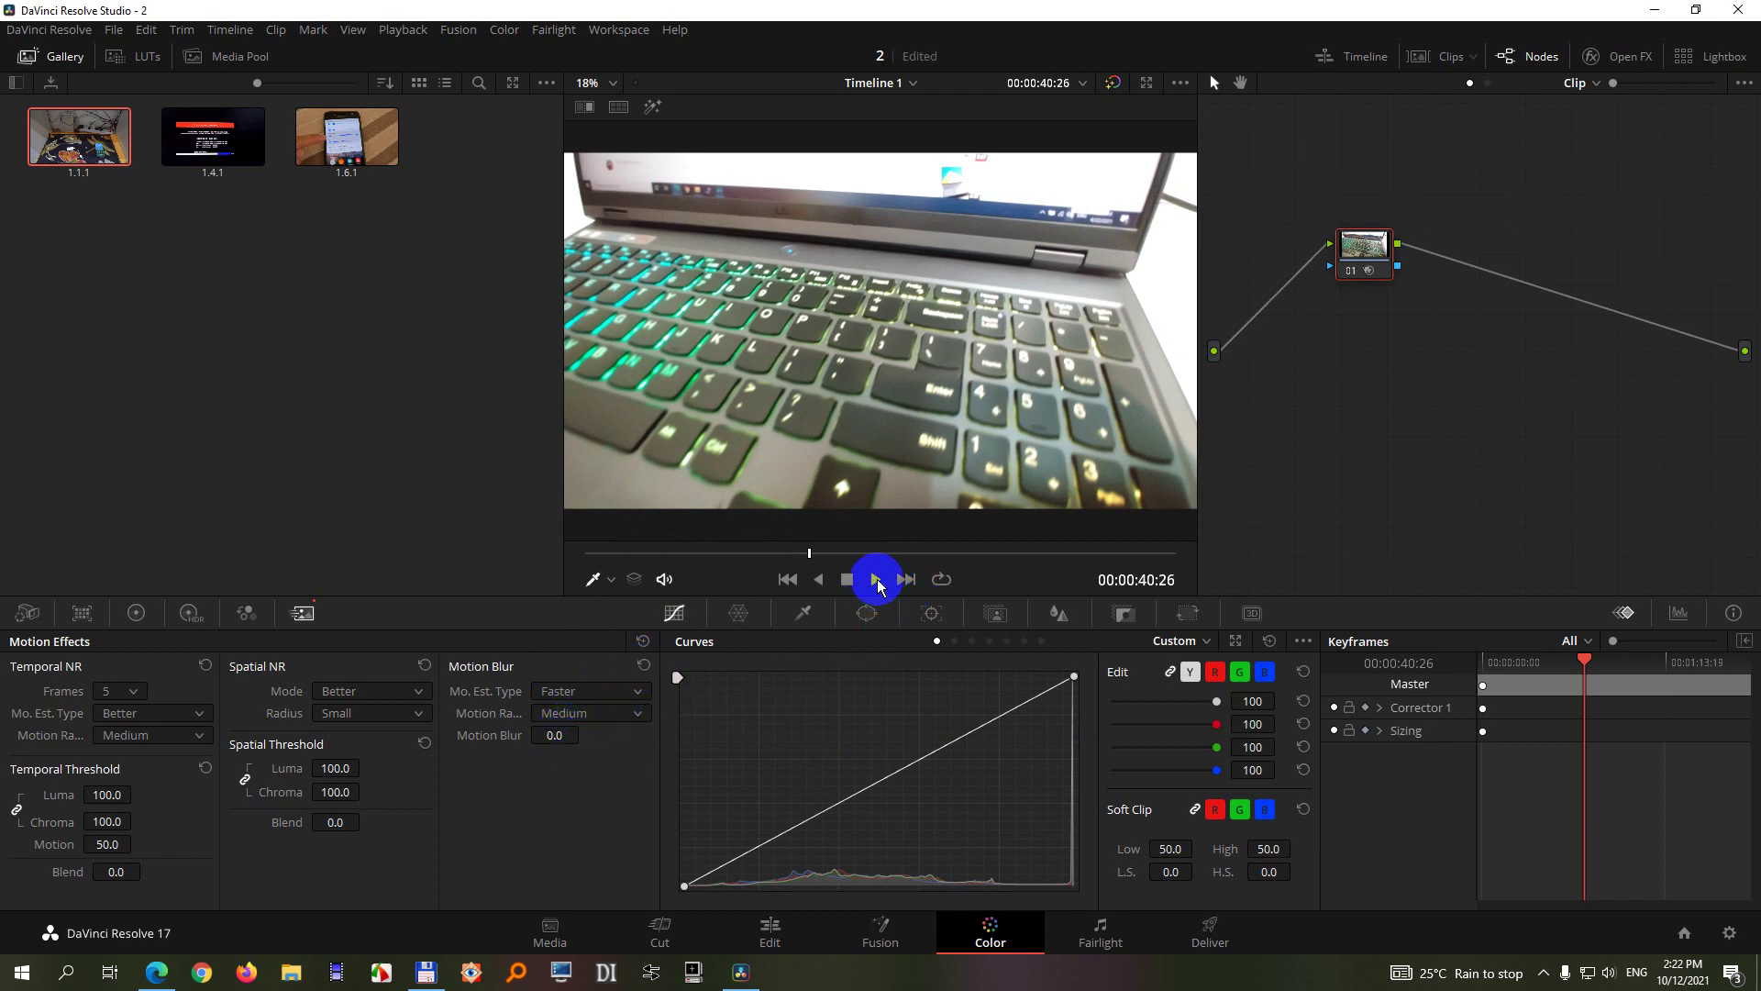
left_click(876, 580)
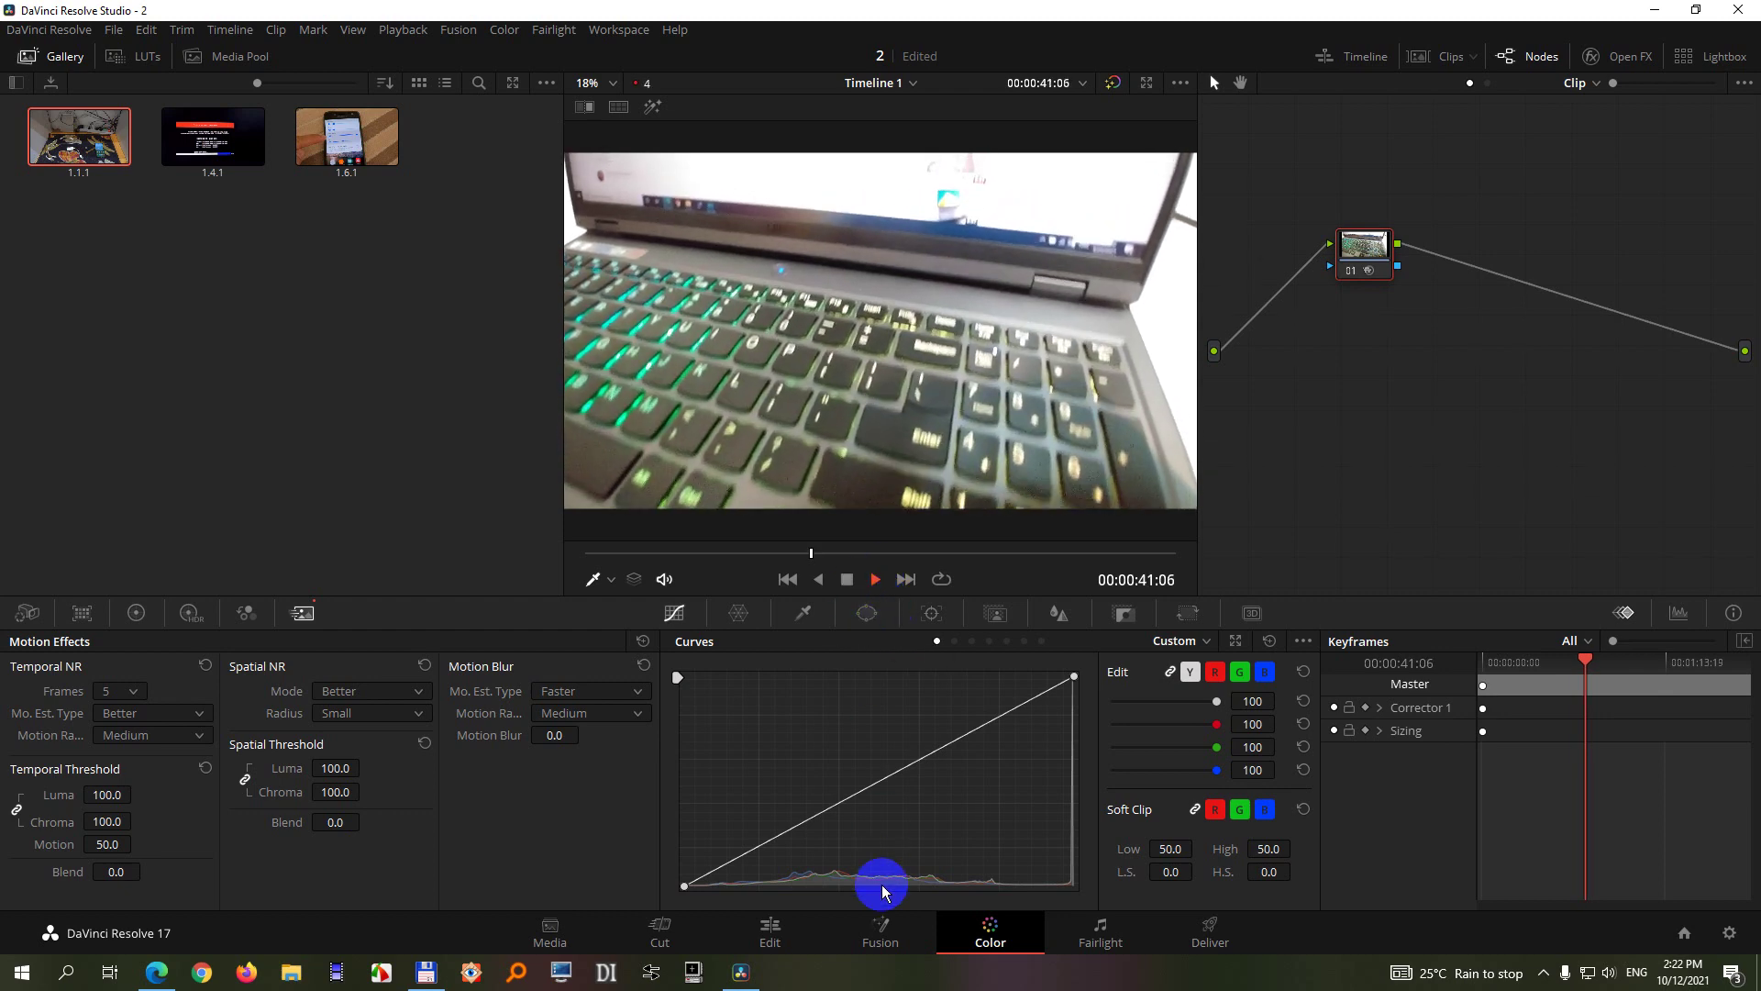
right_click(844, 972)
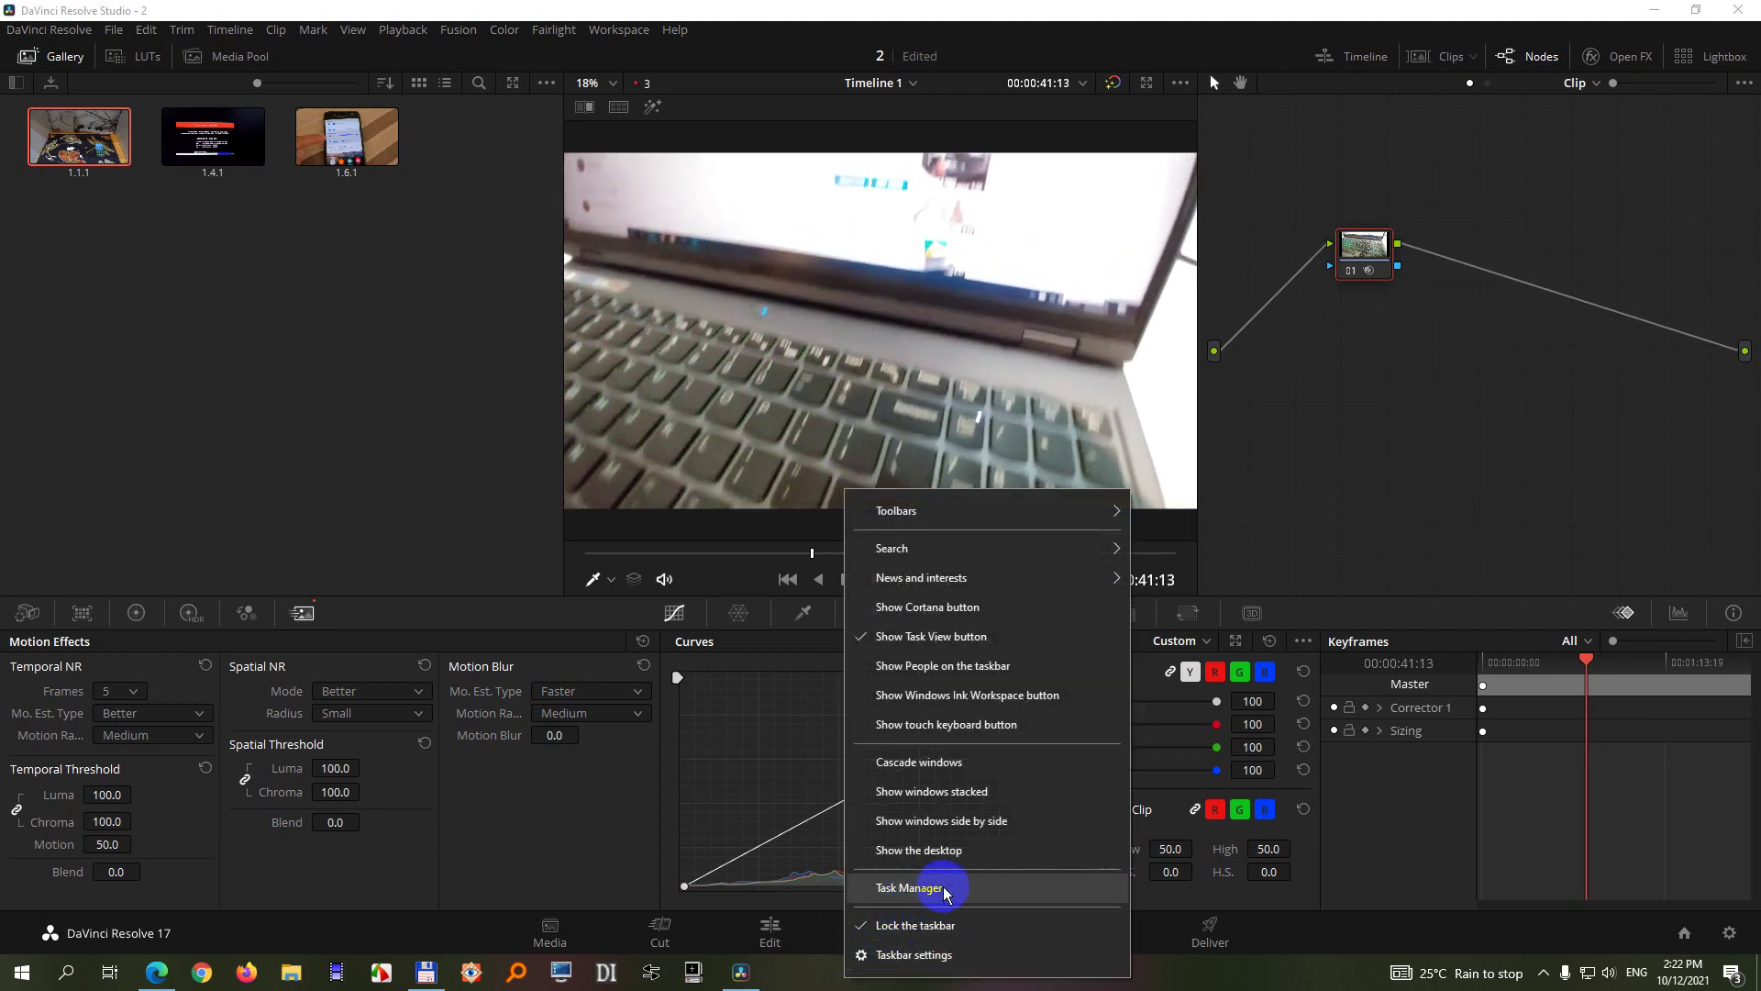
left_click(905, 888)
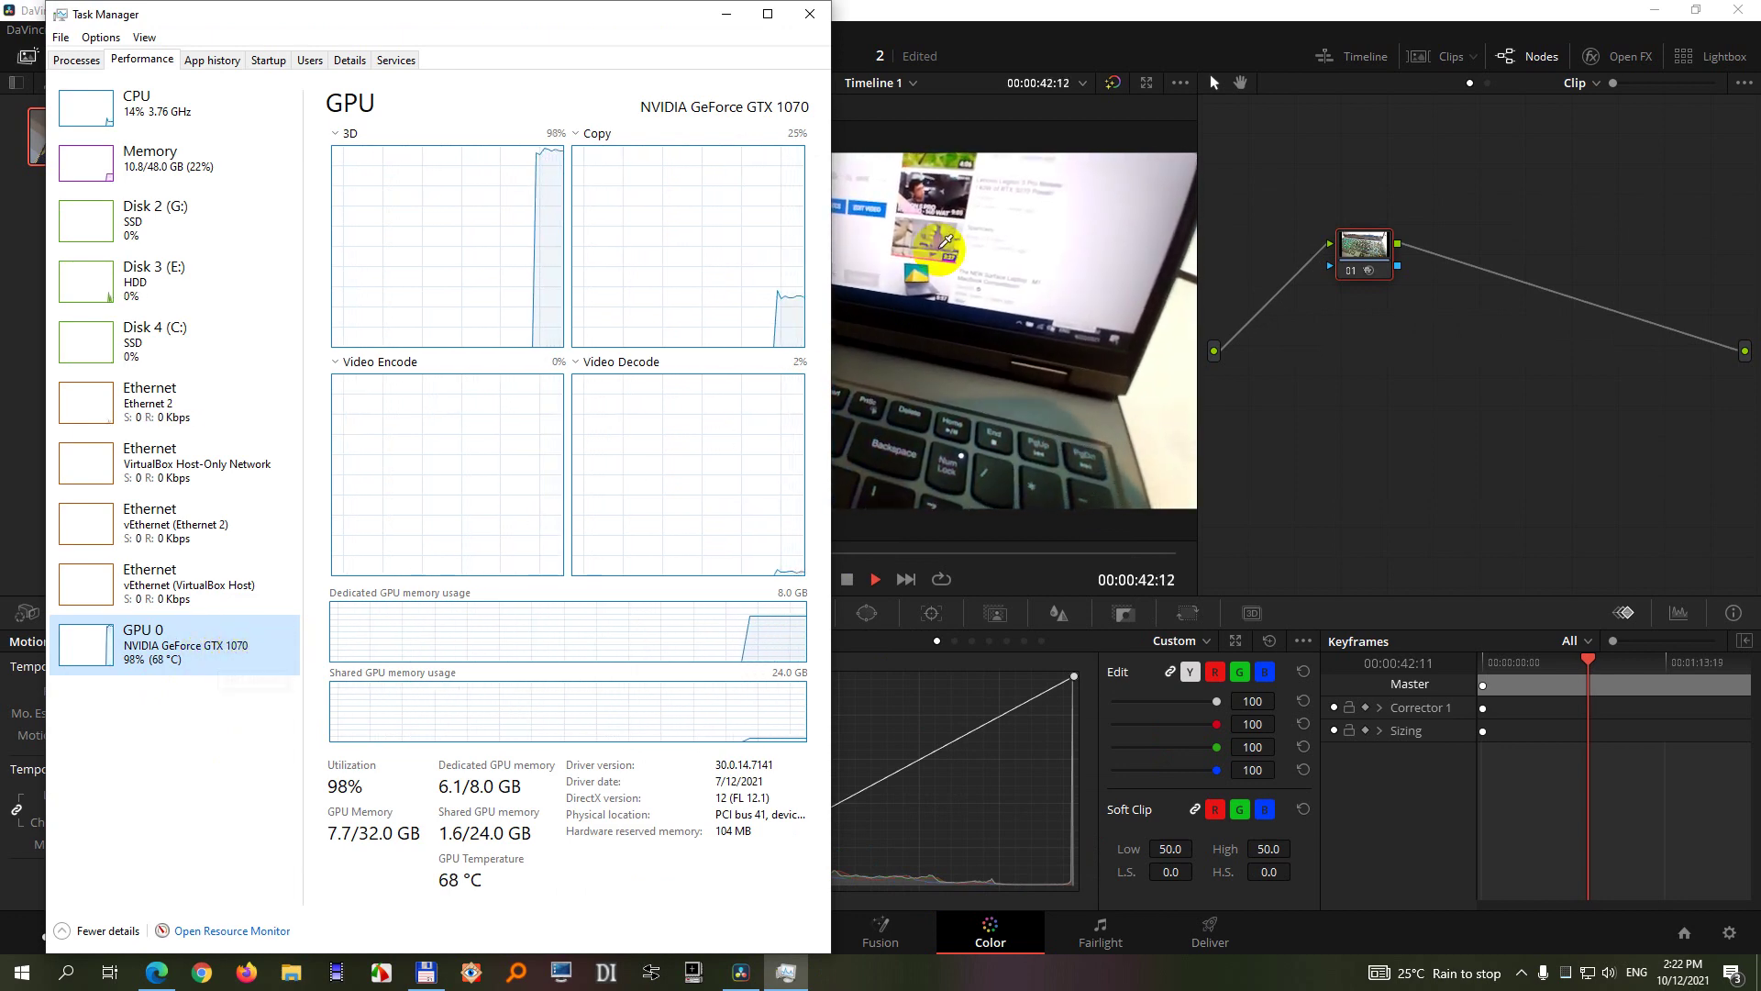
- Close Task Manager to return to Resolve with playback stopped
left_click(821, 18)
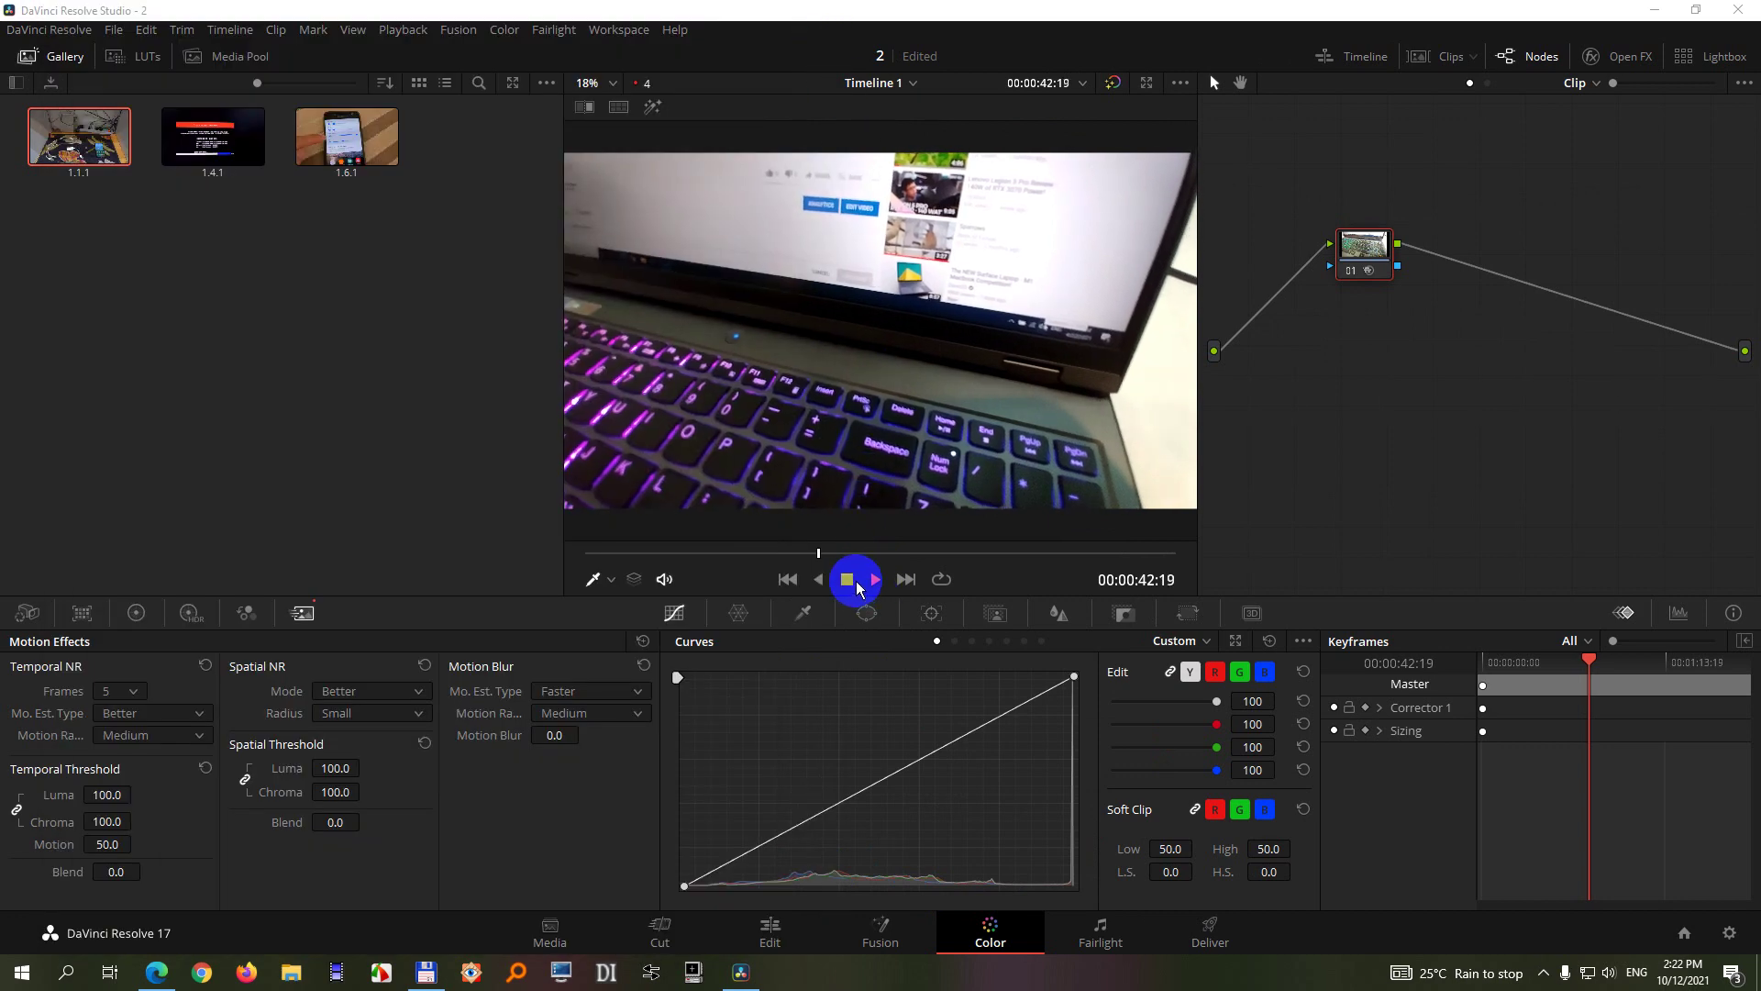